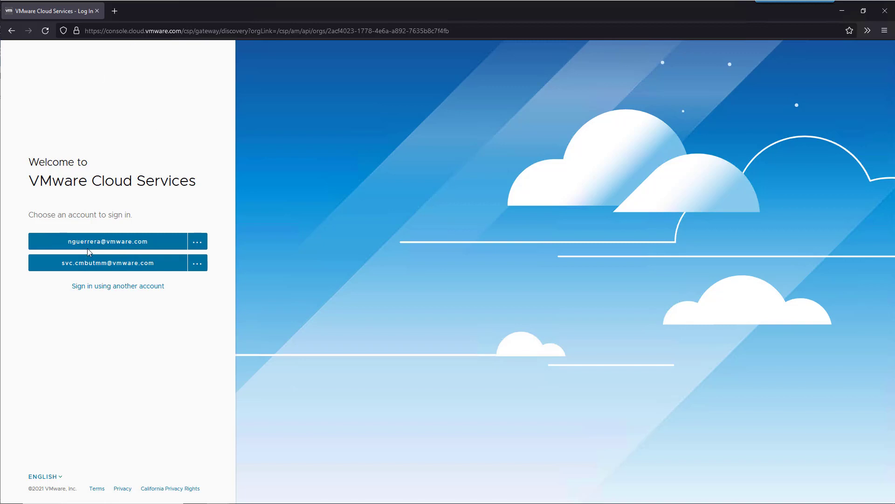
{"action": "left_click", "coordinate": [104, 239]}
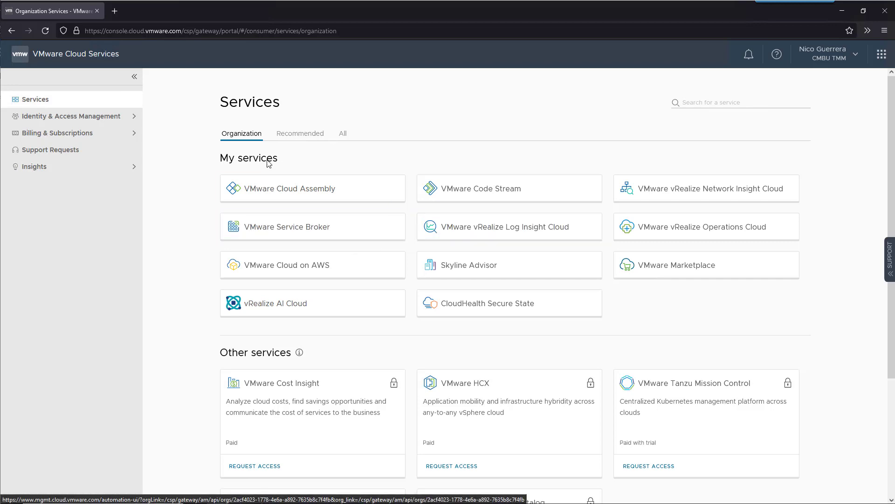
{"action": "left_click", "coordinate": [70, 120]}
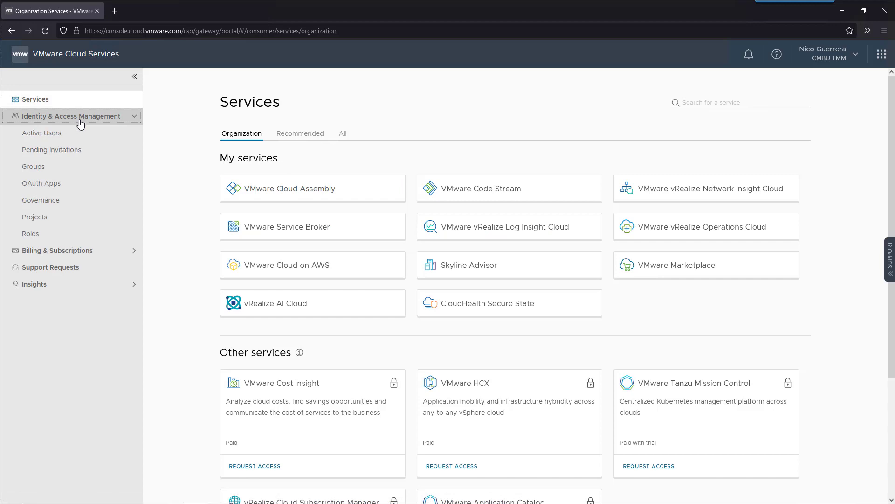
{"action": "left_click", "coordinate": [41, 132]}
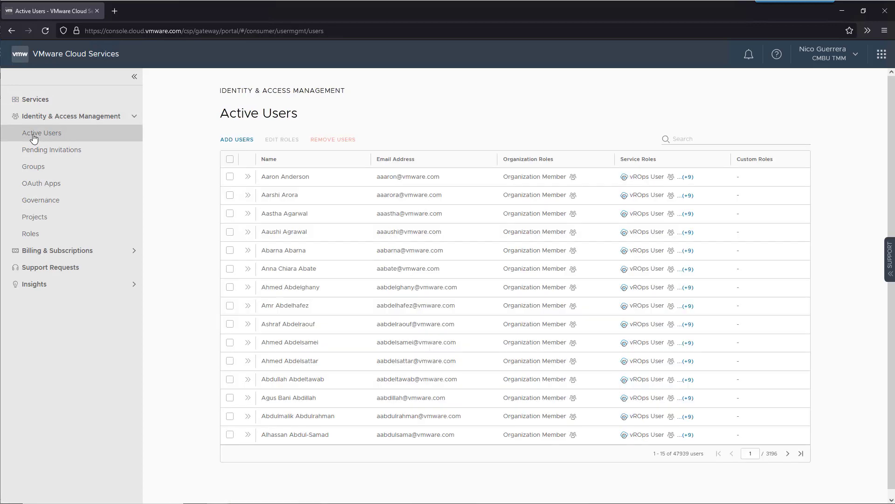
Step: Add the Gmail invitee with VMware vRealize Log Insight Cloud access, selecting only the Cloud User role
{"action": "left_click", "coordinate": [237, 139]}
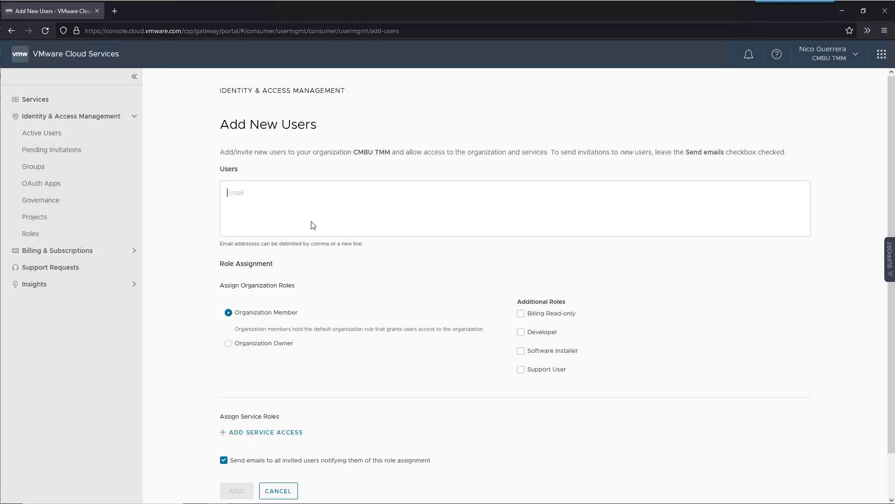
{"action": "left_click", "coordinate": [286, 317]}
{"action": "scroll", "coordinate": [369, 340], "scroll_direction": "down", "scroll_amount": 1}
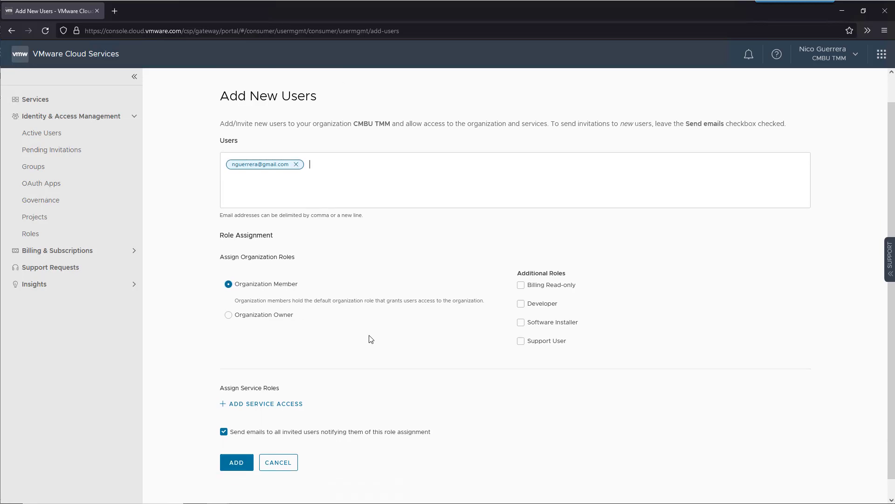
{"action": "left_click", "coordinate": [257, 385]}
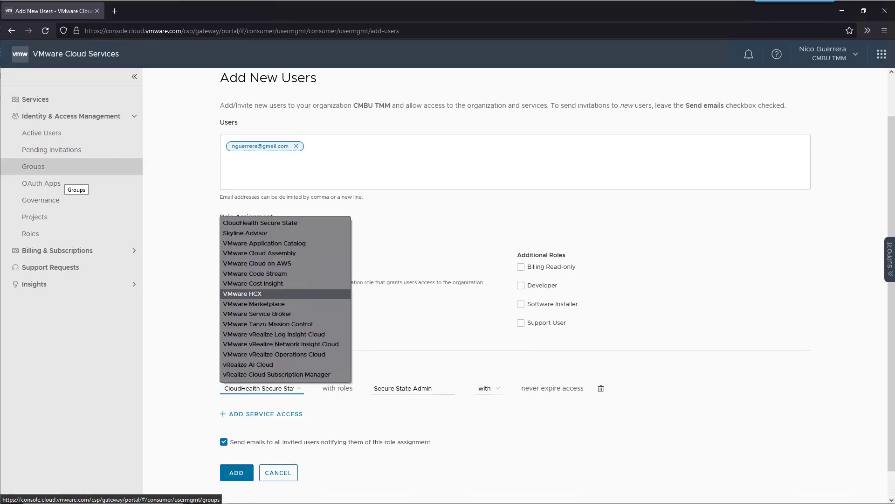
{"action": "left_click", "coordinate": [289, 335]}
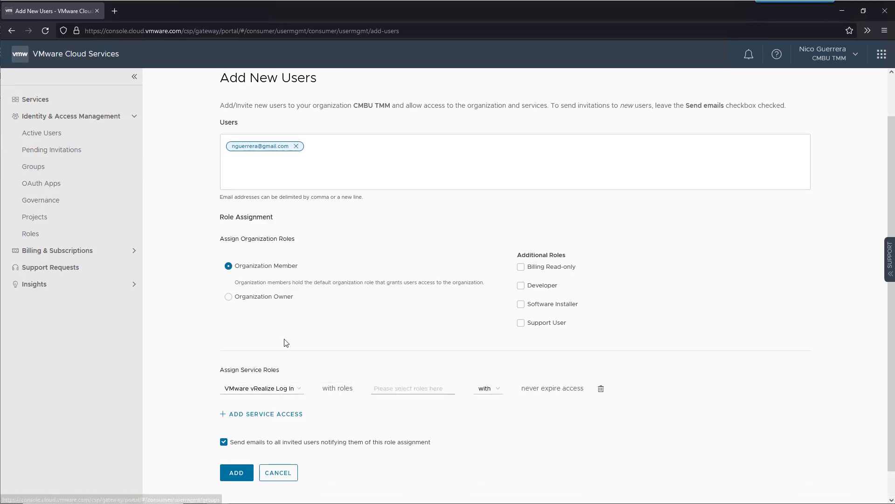
{"action": "left_click", "coordinate": [399, 390]}
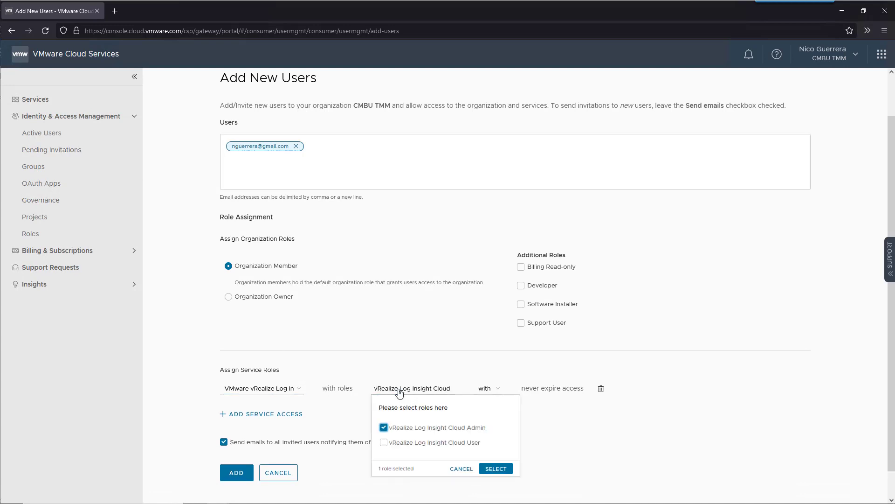
{"action": "left_click", "coordinate": [410, 443]}
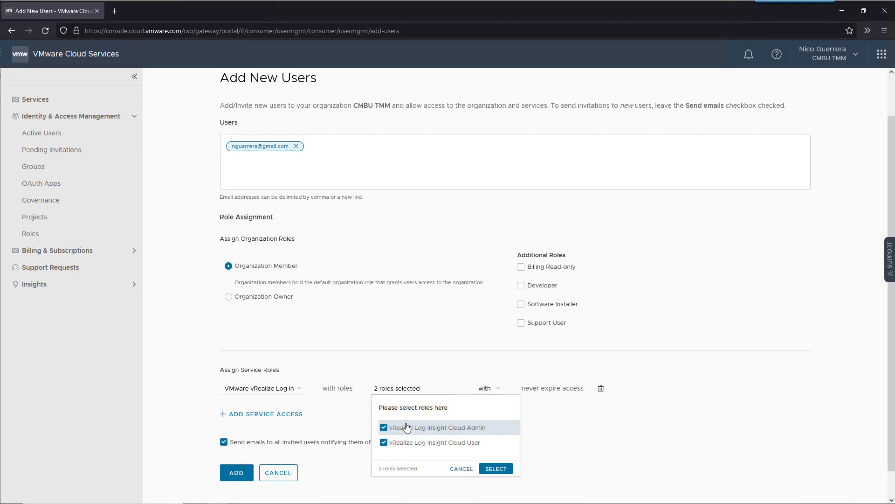
{"action": "left_click", "coordinate": [384, 426]}
{"action": "left_click", "coordinate": [495, 469]}
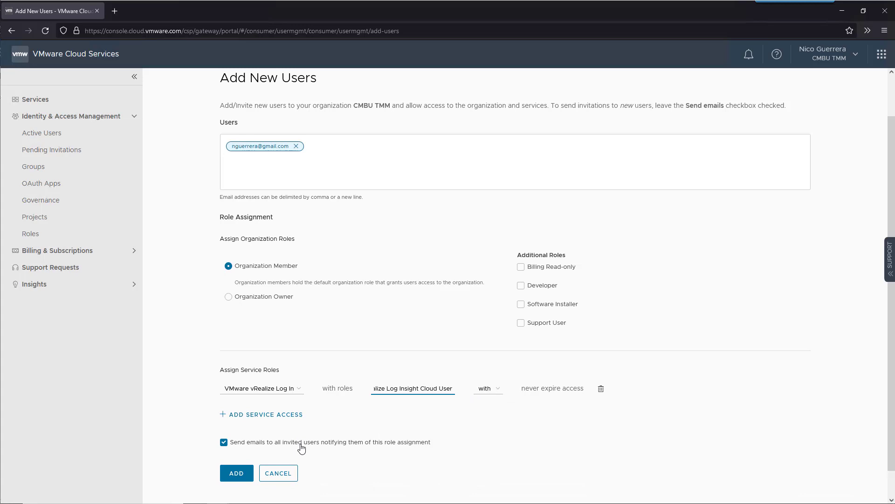
Step: Submit the Add New Users form so the invitation goes to the Gmail address
{"action": "left_click", "coordinate": [236, 473]}
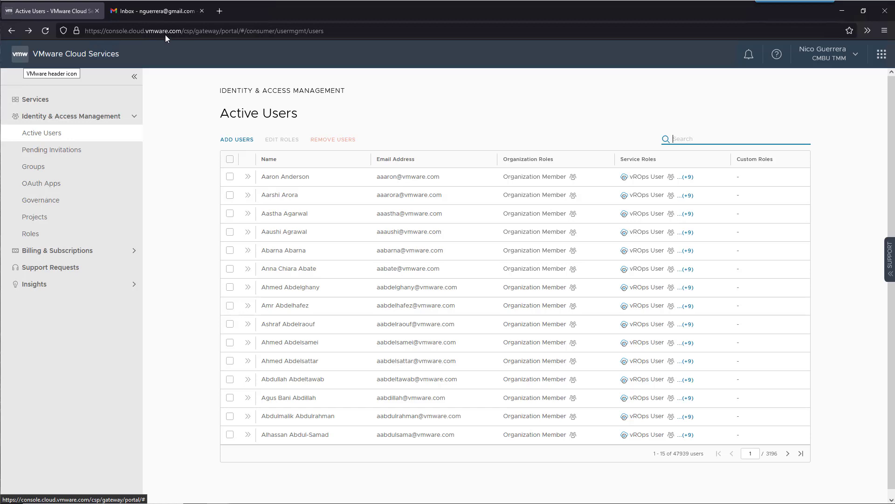
Step: Open the 'Invitation to VMware Cloud Services' email in the Gmail Primary inbox
{"action": "left_click", "coordinate": [134, 14]}
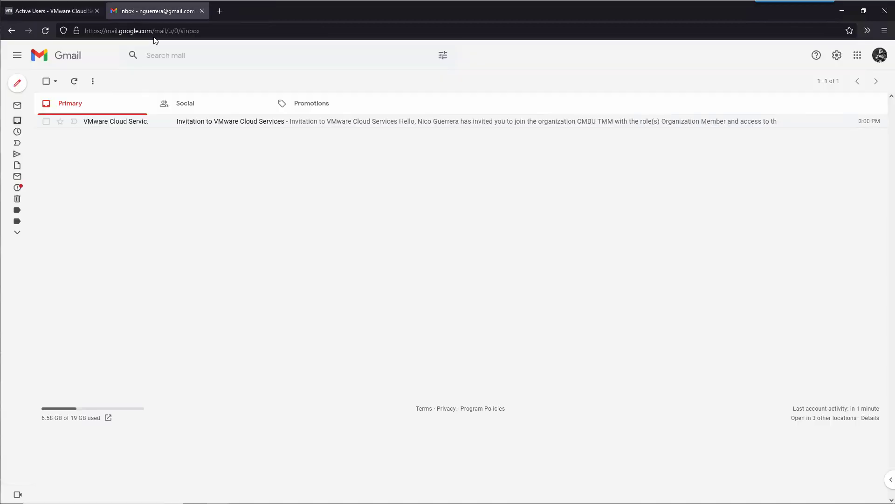
{"action": "left_click", "coordinate": [210, 123]}
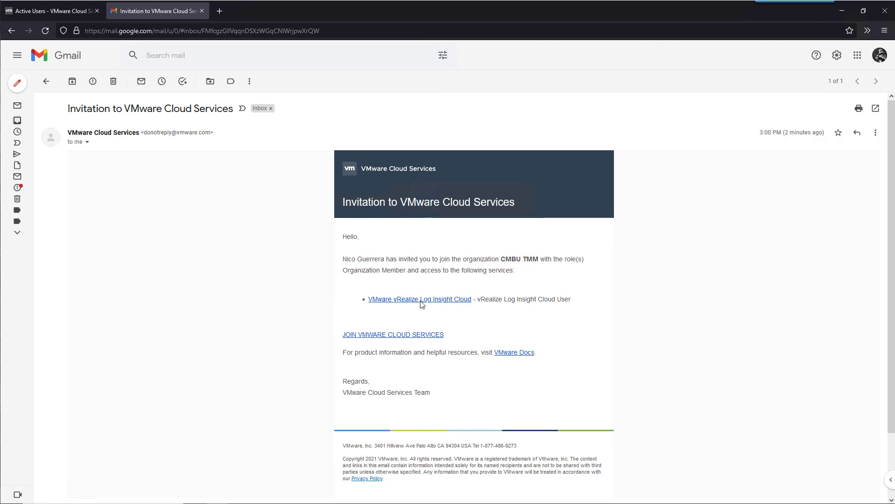